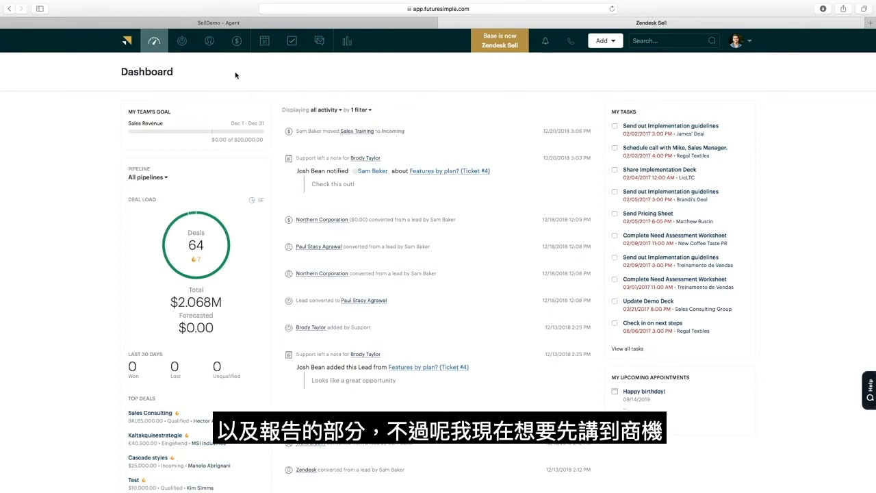
Step: Start a new lead from the Leads list and enter the lead's e-mail address
{"action": "left_click", "coordinate": [181, 42]}
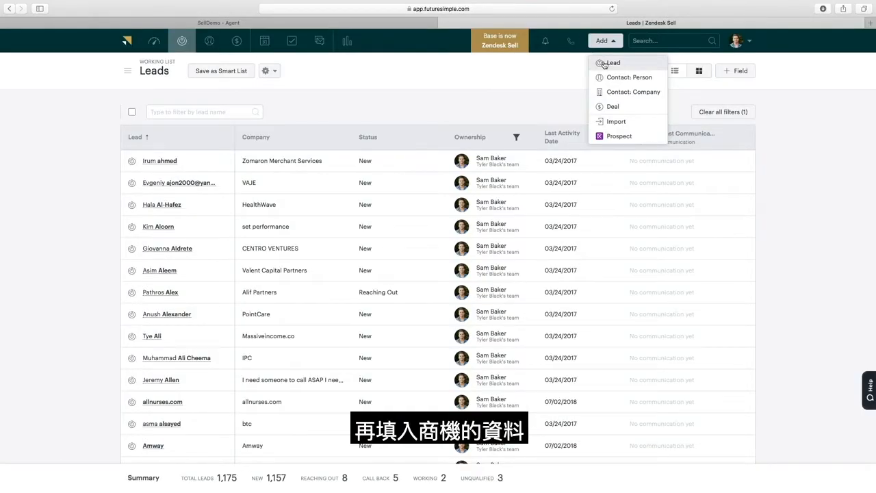
{"action": "left_click", "coordinate": [604, 63]}
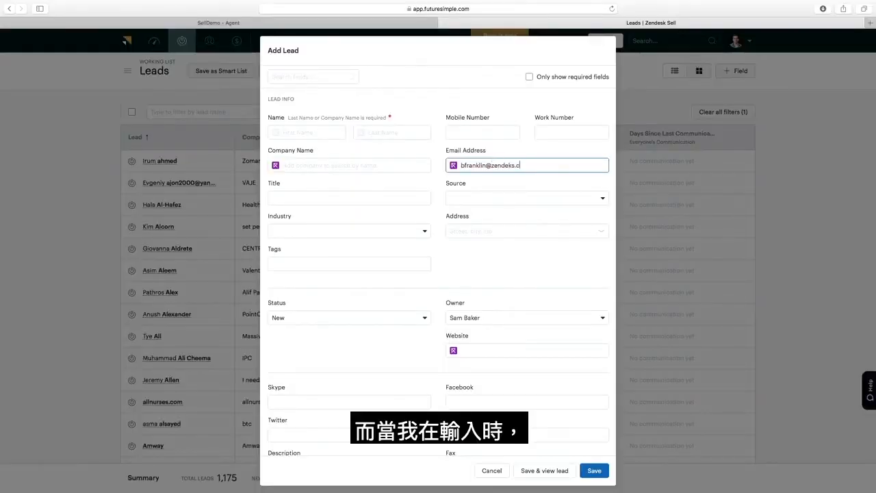
{"action": "type", "text": "sk."}
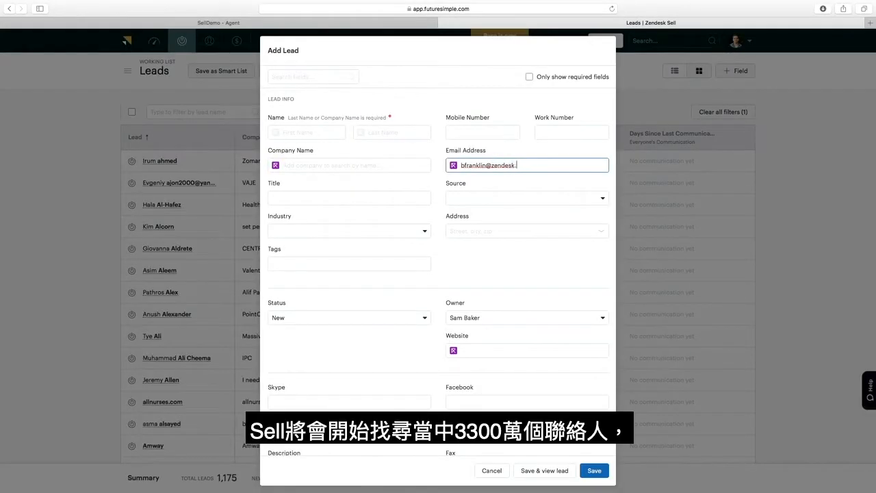
{"action": "type", "text": "com"}
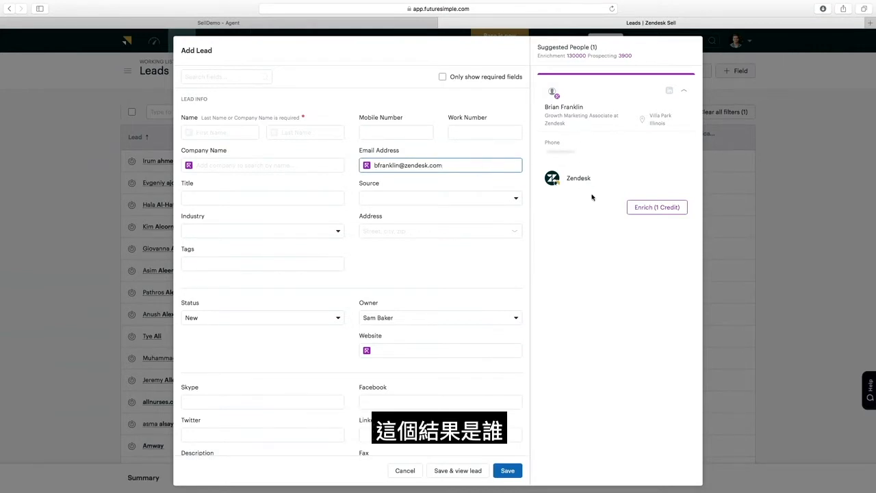
Step: Enrich the new lead with the suggested person's data, review the filled fields, and save and view the lead
{"action": "left_click", "coordinate": [651, 209]}
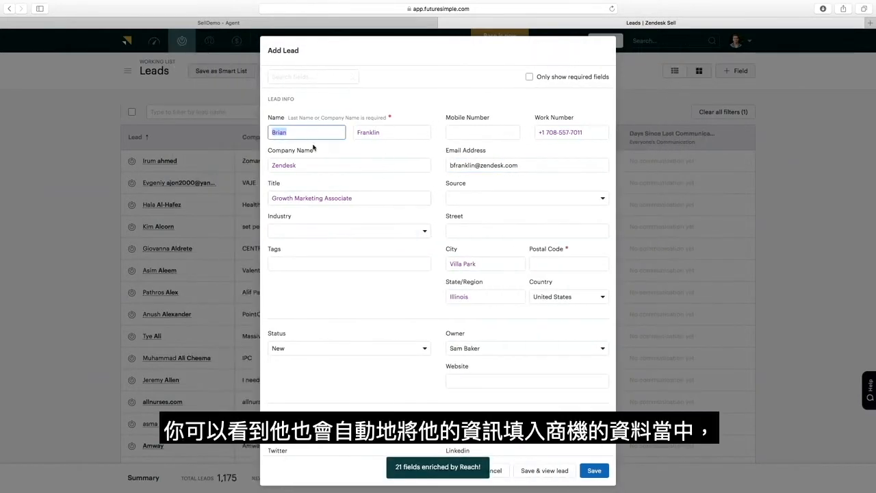
{"action": "scroll", "coordinate": [419, 320], "scroll_direction": "down", "scroll_amount": 2}
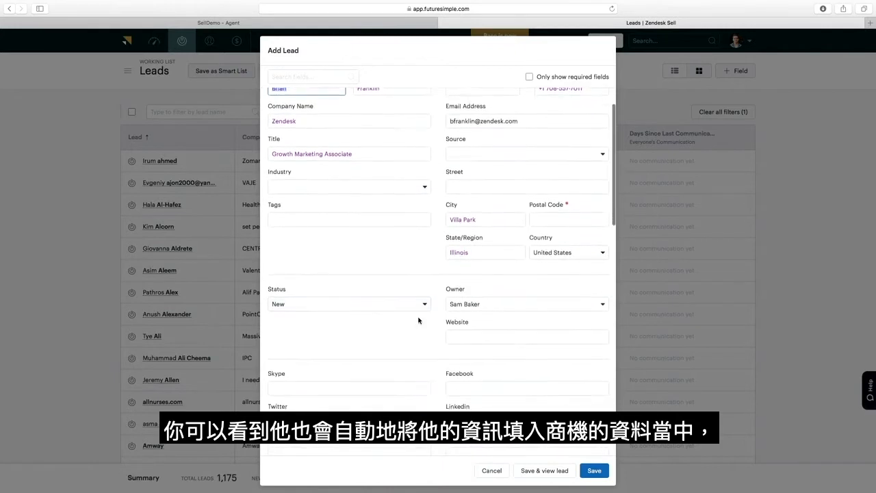
{"action": "scroll", "coordinate": [419, 320], "scroll_direction": "down", "scroll_amount": 9}
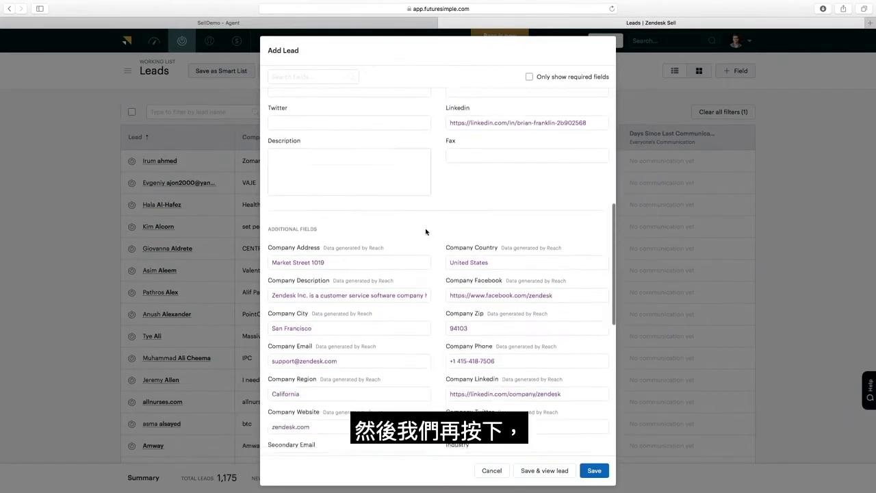
{"action": "scroll", "coordinate": [426, 231], "scroll_direction": "down", "scroll_amount": 2}
{"action": "scroll", "coordinate": [425, 231], "scroll_direction": "up", "scroll_amount": 10}
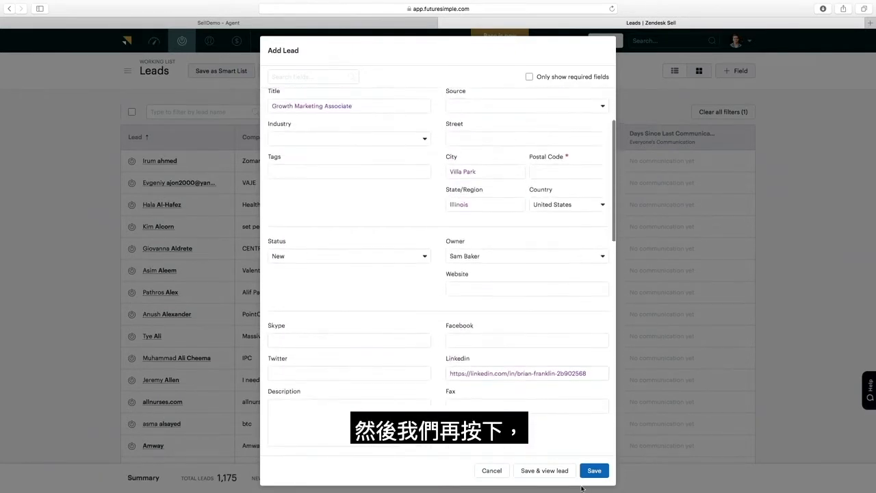
{"action": "left_click", "coordinate": [545, 472]}
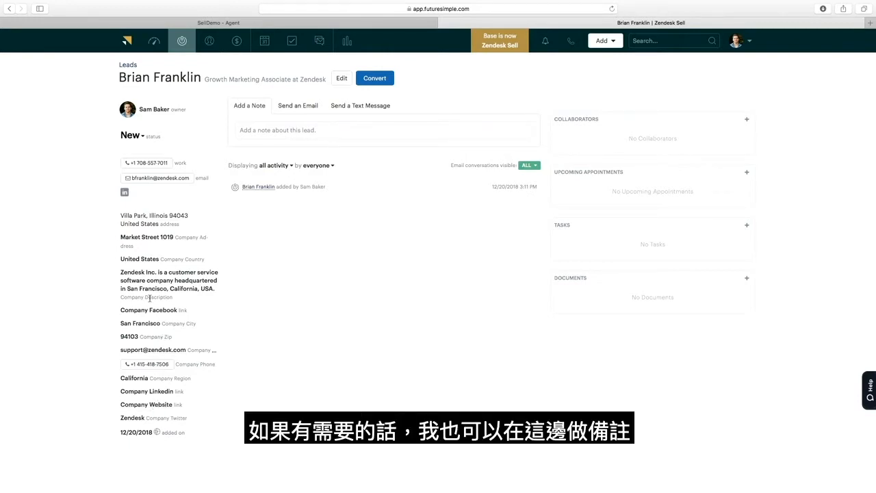
Step: Send the lead an email from the "Checking In" template and expand the sent message in the activity list
{"action": "left_click", "coordinate": [263, 131]}
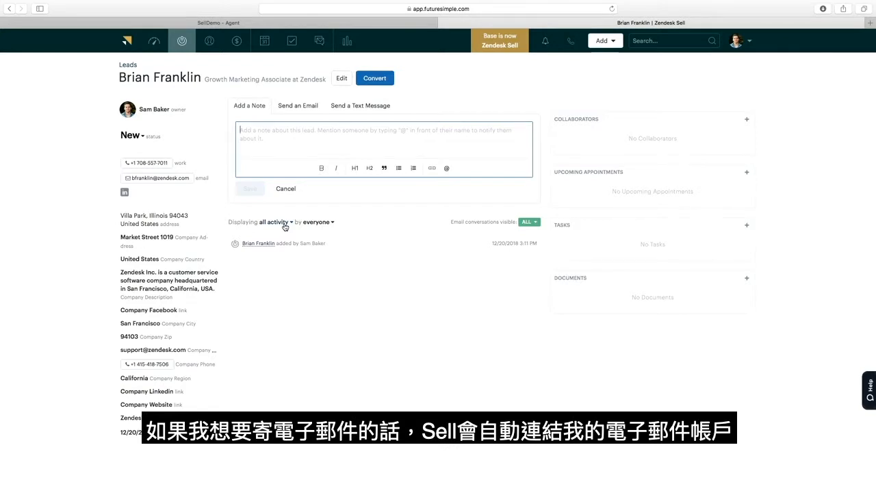
{"action": "left_click", "coordinate": [295, 111]}
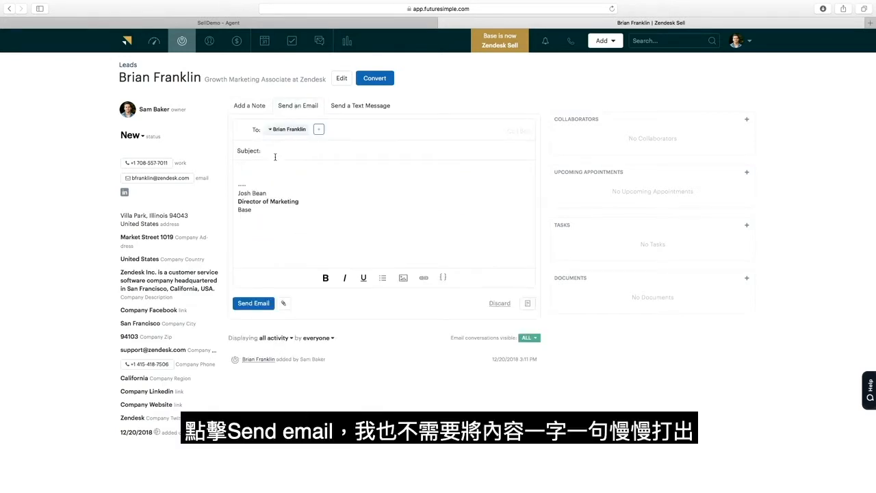
{"action": "left_click", "coordinate": [529, 305]}
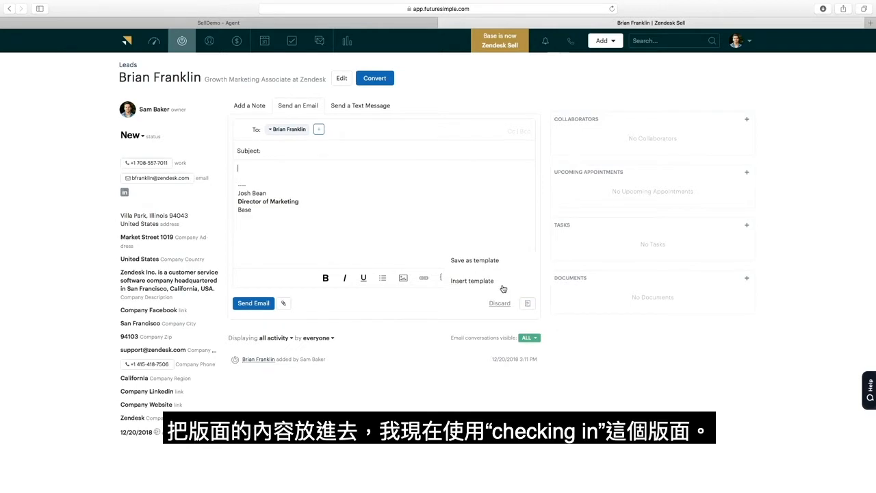
{"action": "left_click", "coordinate": [479, 280]}
{"action": "left_click", "coordinate": [418, 228]}
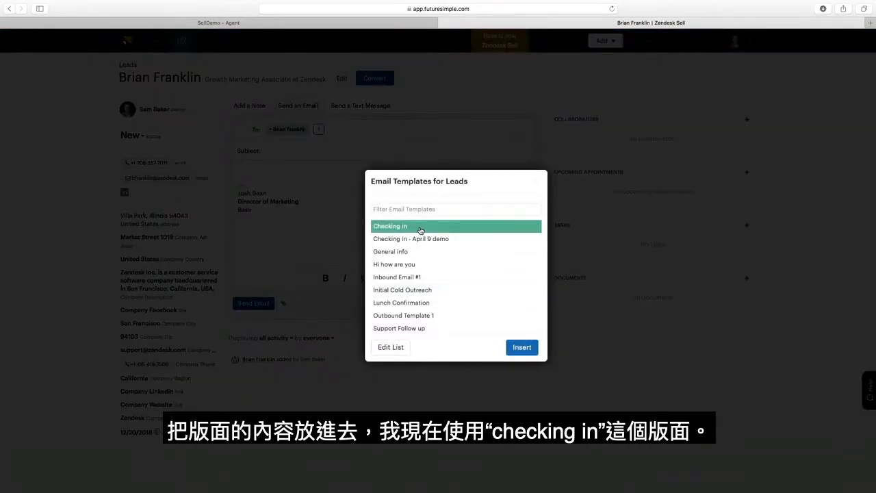
{"action": "left_click", "coordinate": [522, 348]}
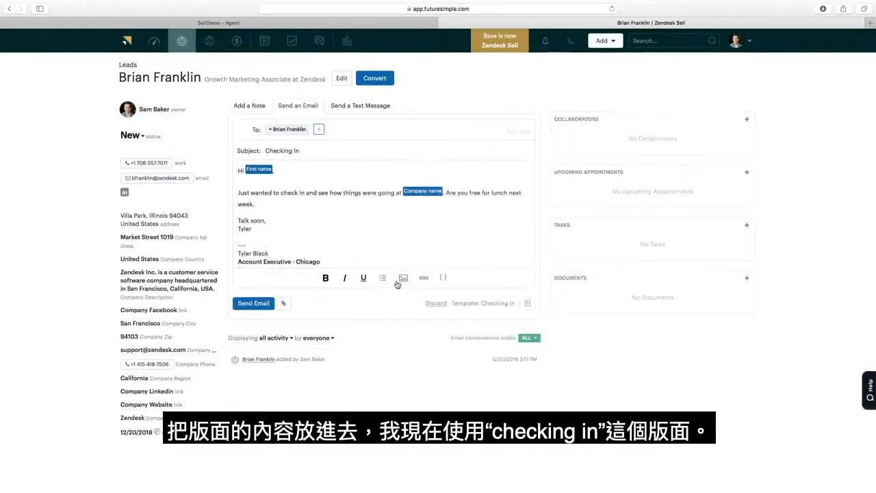
{"action": "left_click", "coordinate": [260, 306]}
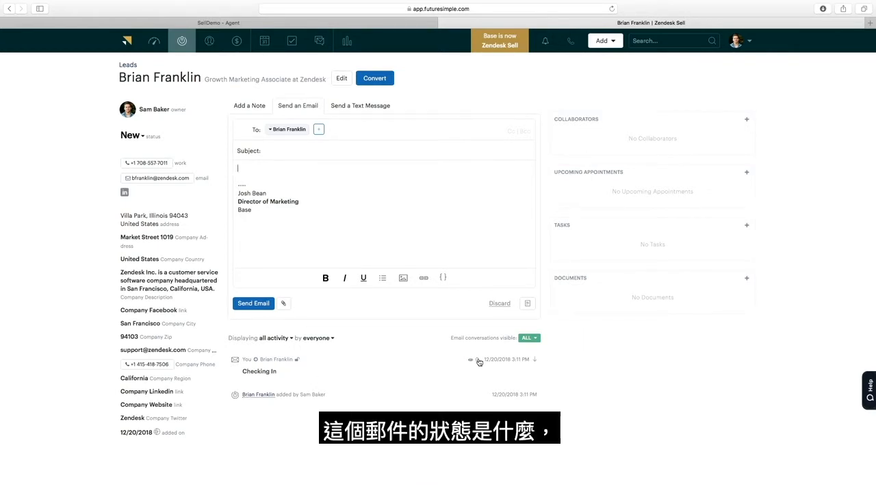
{"action": "mouse_move", "coordinate": [471, 365]}
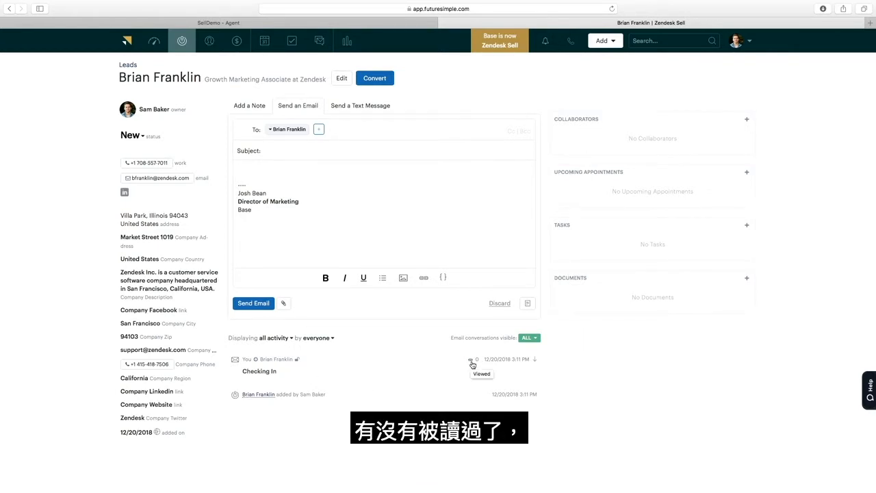
{"action": "left_click", "coordinate": [403, 367]}
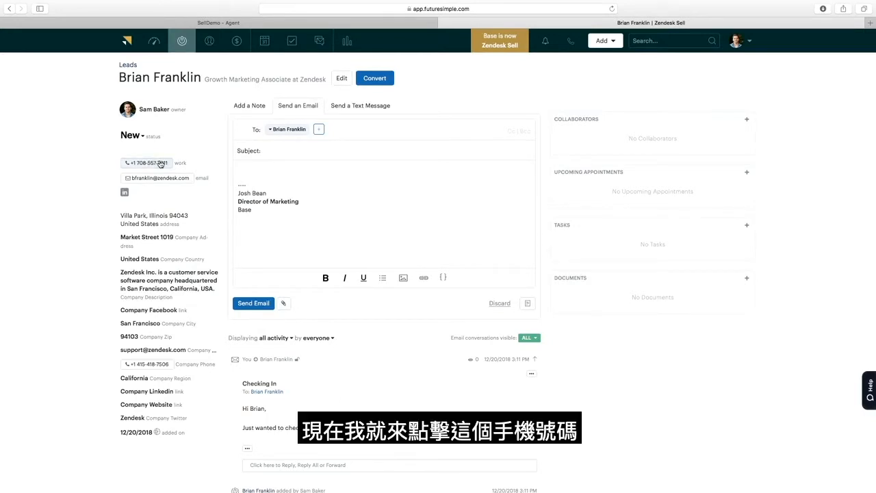
Step: Call the lead's work number via the browser and end the call
{"action": "left_click", "coordinate": [160, 164]}
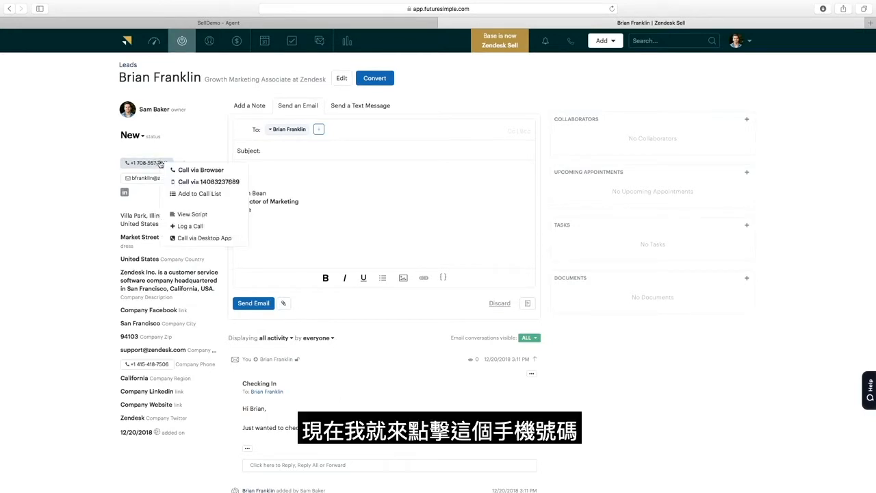
{"action": "left_click", "coordinate": [215, 171]}
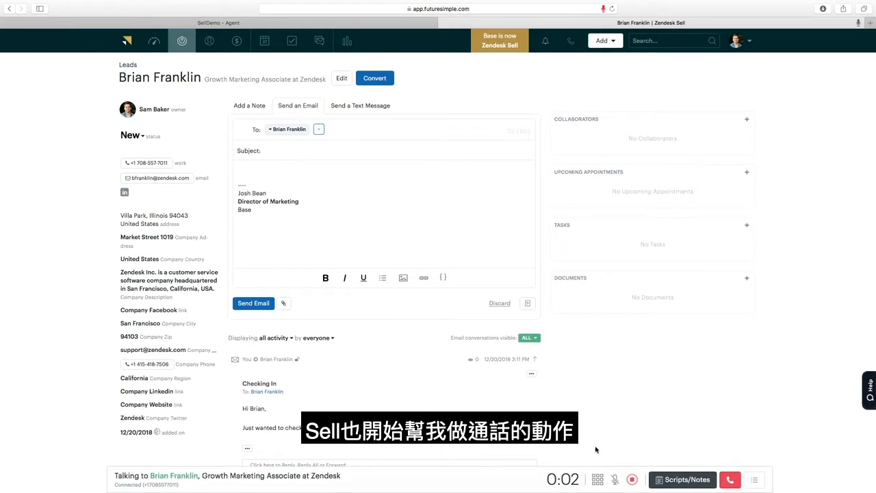
{"action": "left_click", "coordinate": [732, 482]}
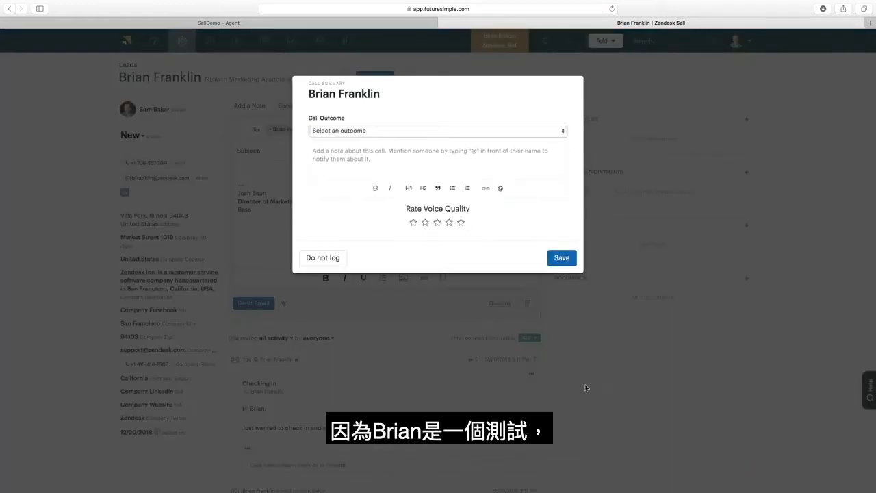
Step: Log the call with the outcome "No answer" and the note "Try again later."
{"action": "left_click", "coordinate": [337, 130]}
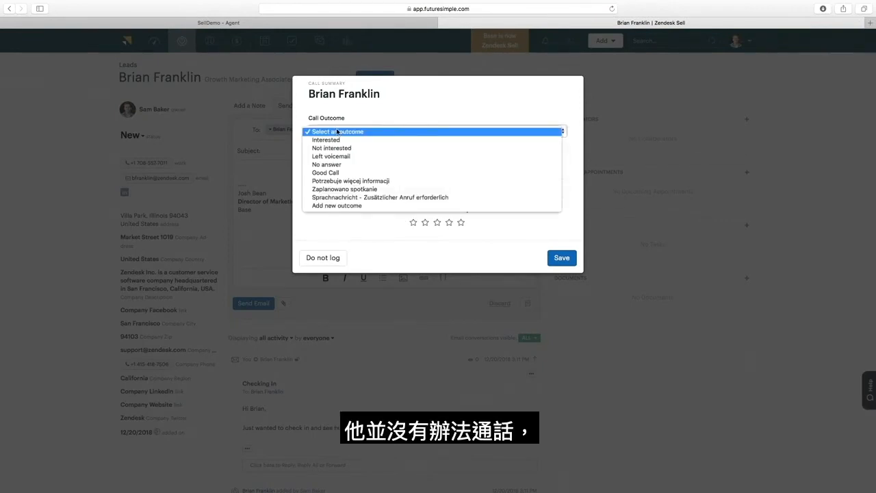
{"action": "left_click", "coordinate": [344, 165]}
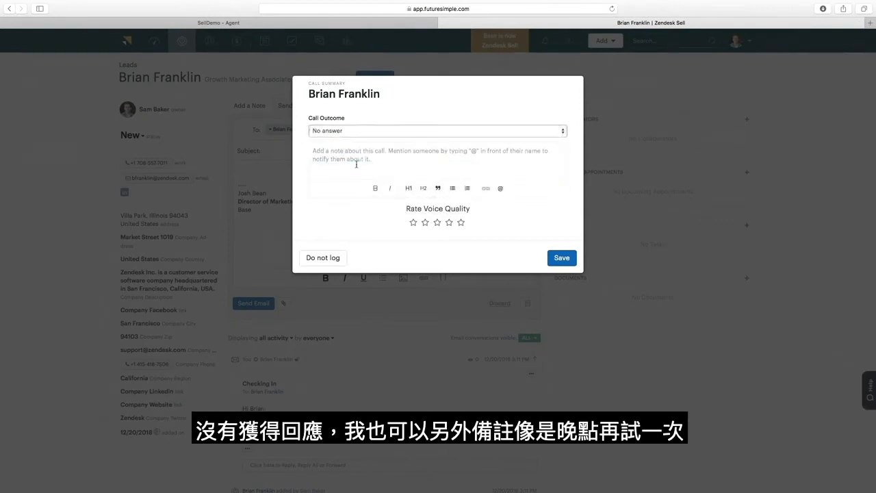
{"action": "left_click", "coordinate": [359, 162]}
{"action": "type", "text": "Try"}
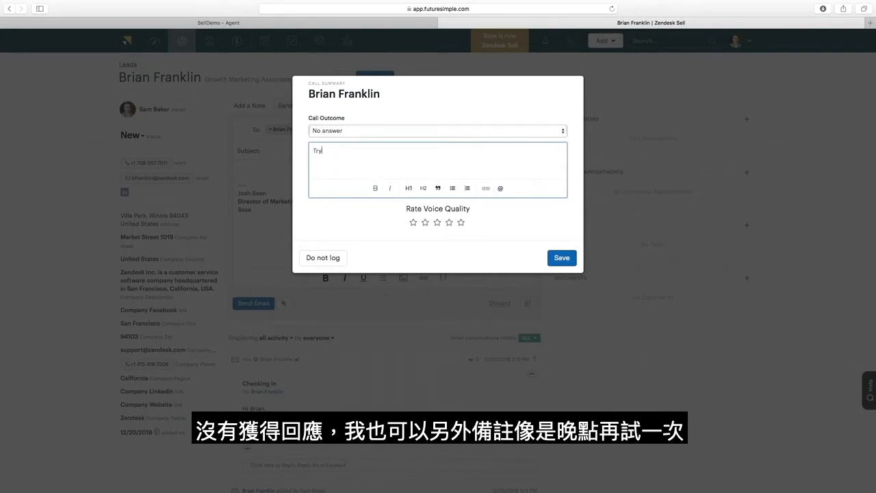
{"action": "type", "text": " again later."}
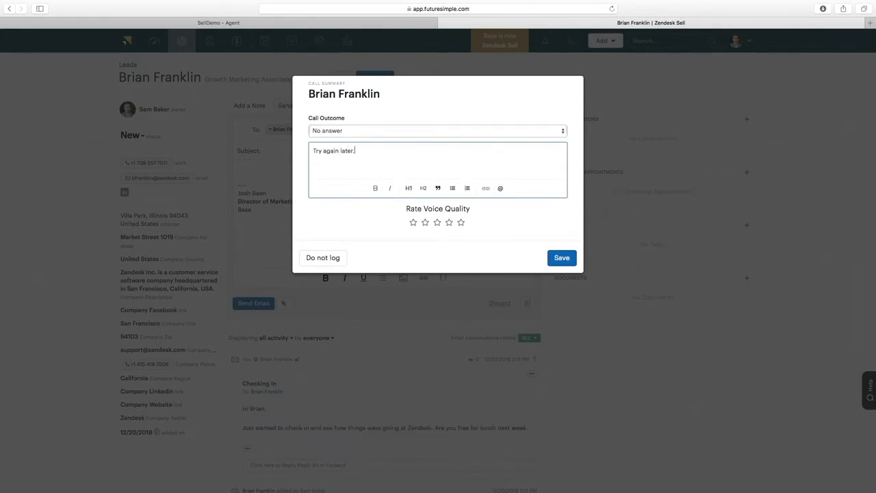
{"action": "left_click", "coordinate": [561, 257]}
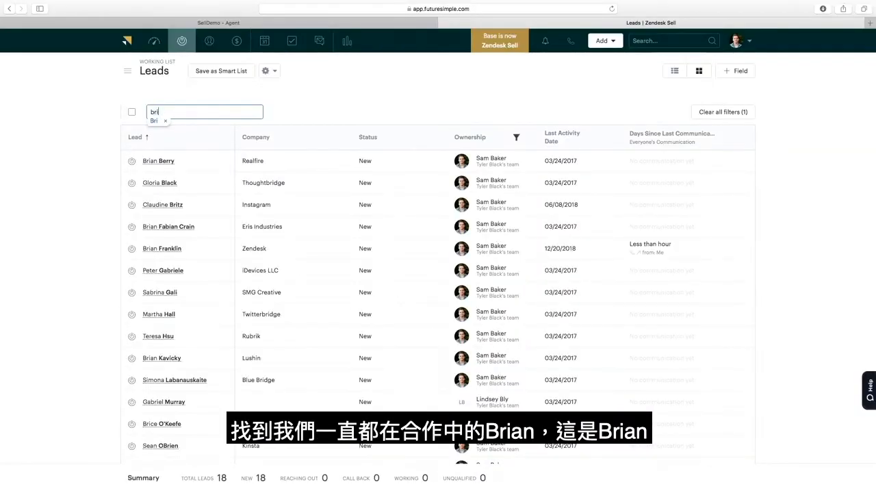
Step: Filter the leads list by the new Zendesk lead's name and select the matching lead
{"action": "type", "text": "an"}
{"action": "key", "text": "Return"}
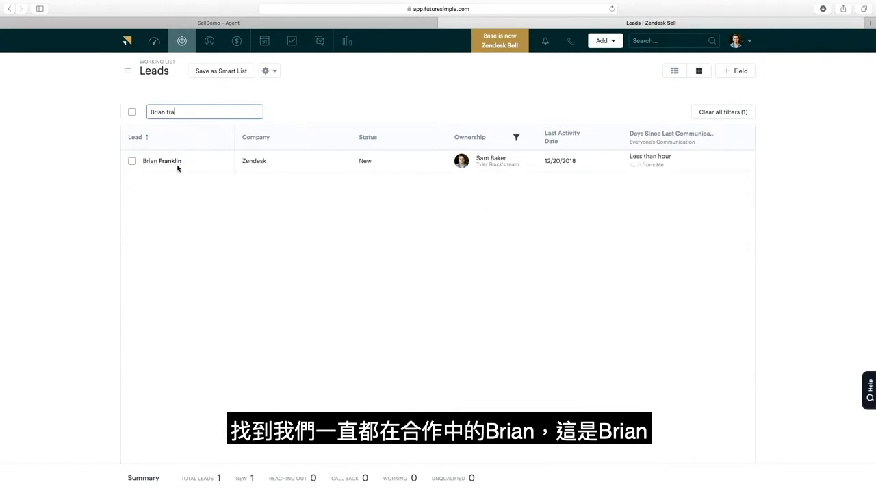
{"action": "left_click", "coordinate": [132, 162]}
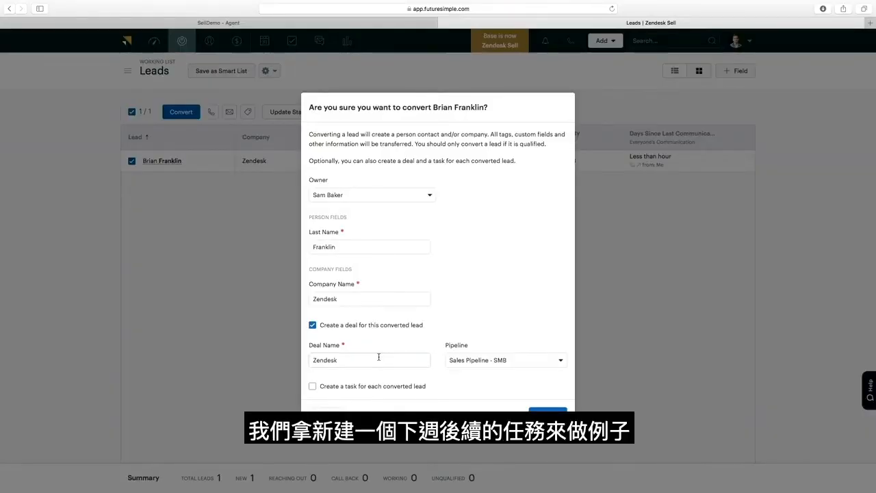
Step: Convert the lead with a task named "Follow up next week" due 12/28/2018, and close the conversion confirmation
{"action": "left_click", "coordinate": [313, 387]}
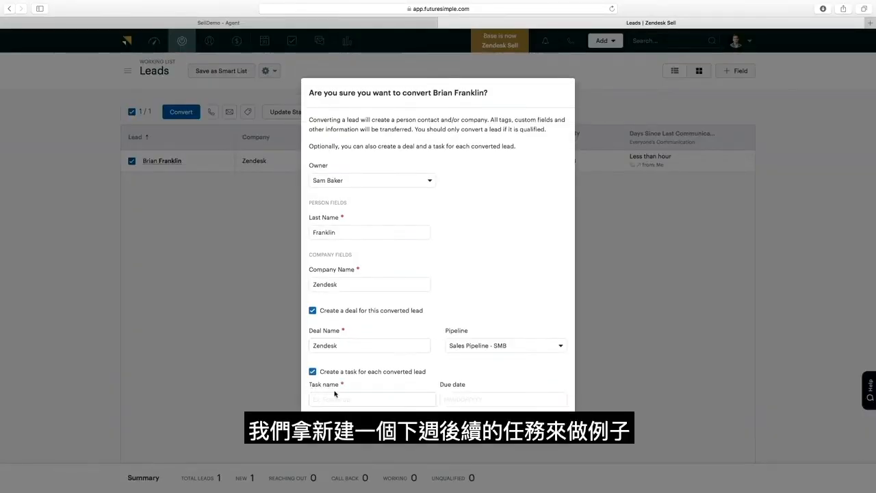
{"action": "left_click", "coordinate": [338, 397]}
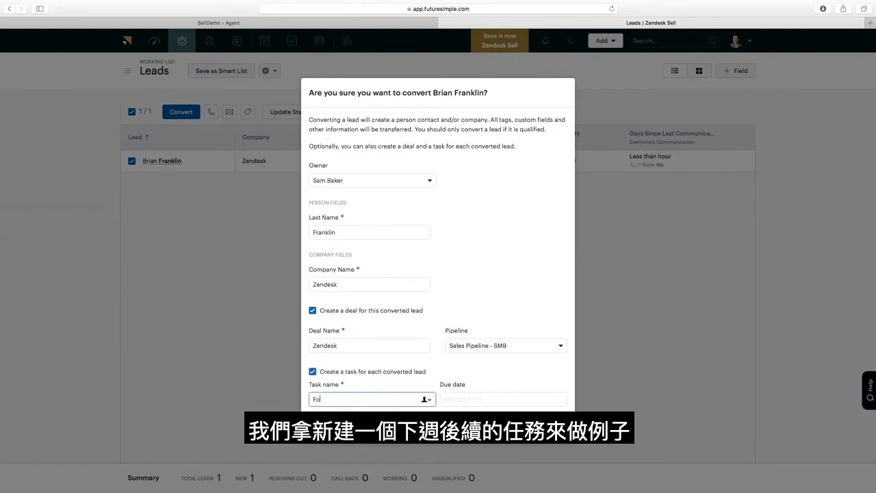
{"action": "key", "text": "BackSpace"}
{"action": "key", "text": "BackSpace"}
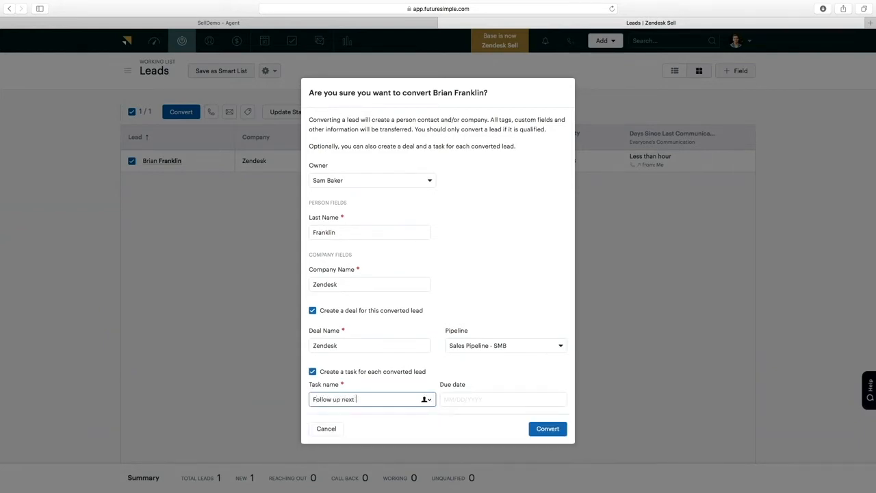
{"action": "type", "text": "up next week"}
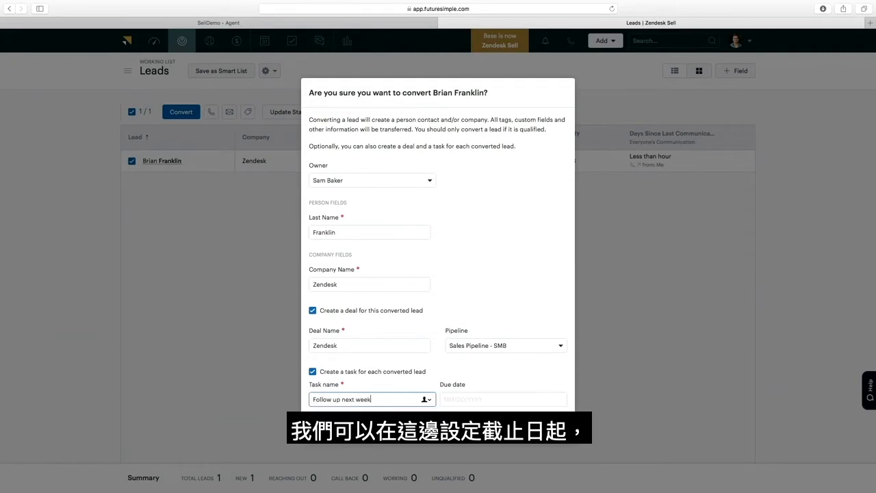
{"action": "left_click", "coordinate": [455, 399]}
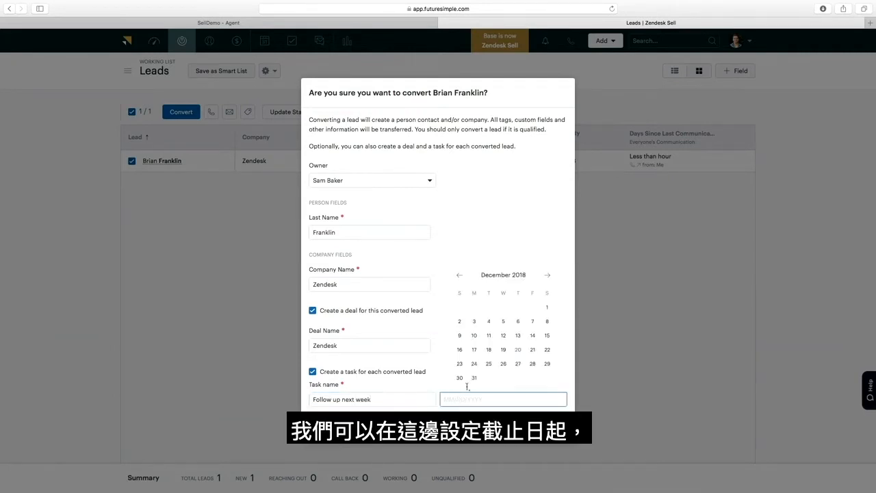
{"action": "left_click", "coordinate": [532, 364]}
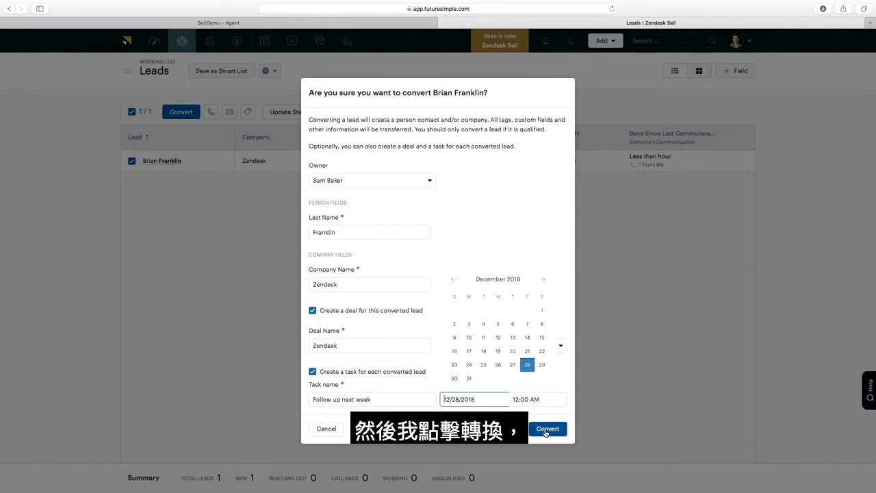
{"action": "left_click", "coordinate": [545, 430]}
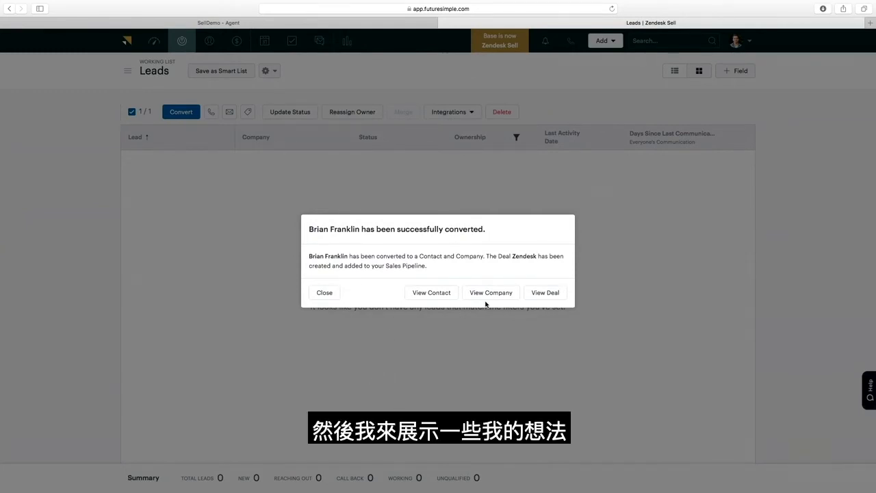
{"action": "left_click", "coordinate": [325, 292]}
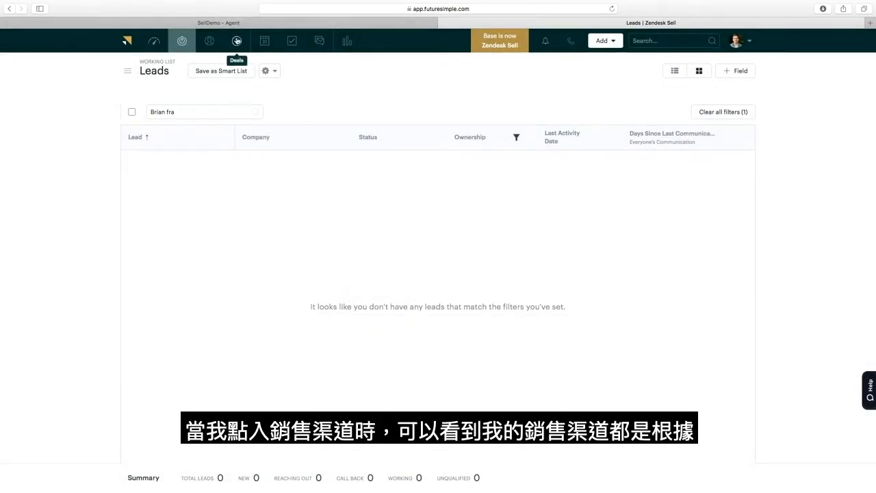
Step: Open the Zendesk deal from the Incoming stage of the deals pipeline and review its details and activity
{"action": "left_click", "coordinate": [236, 41]}
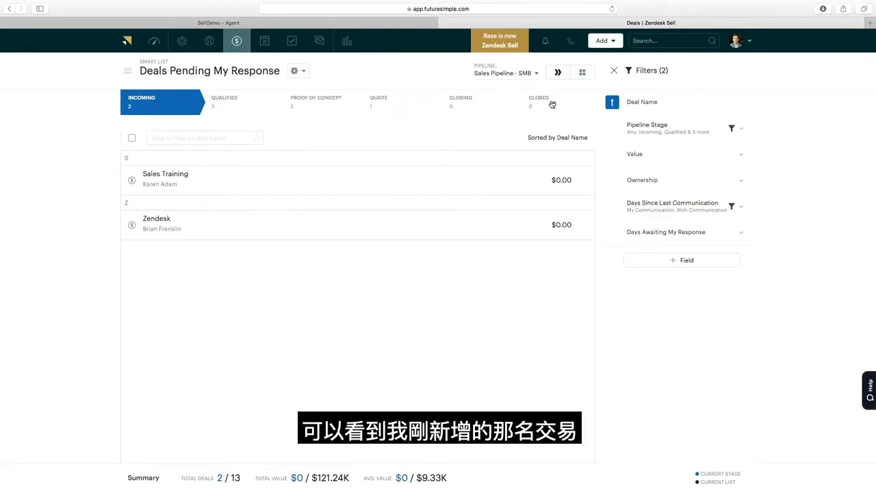
{"action": "left_click", "coordinate": [156, 219]}
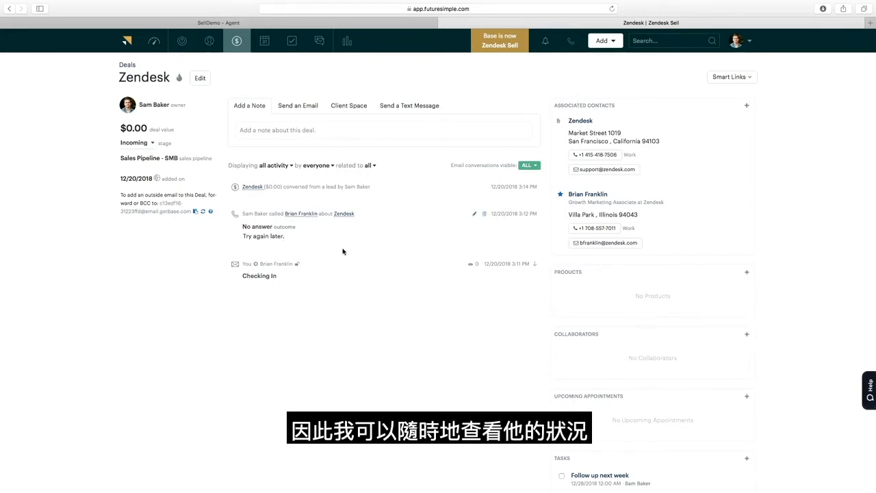
{"action": "scroll", "coordinate": [343, 252], "scroll_direction": "down", "scroll_amount": 2}
{"action": "scroll", "coordinate": [330, 244], "scroll_direction": "up", "scroll_amount": 2}
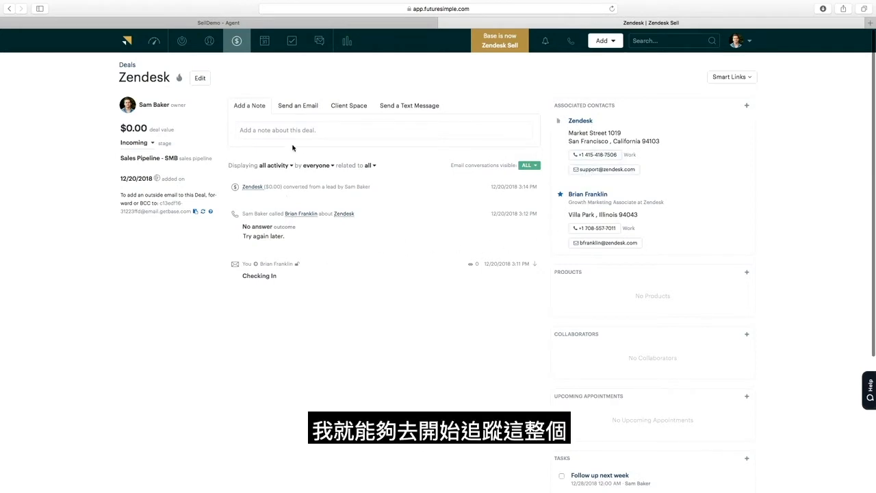
Step: Upload the file New Project.png from the Downloads folder to the Zendesk deal's documents
{"action": "scroll", "coordinate": [330, 179], "scroll_direction": "down", "scroll_amount": 5}
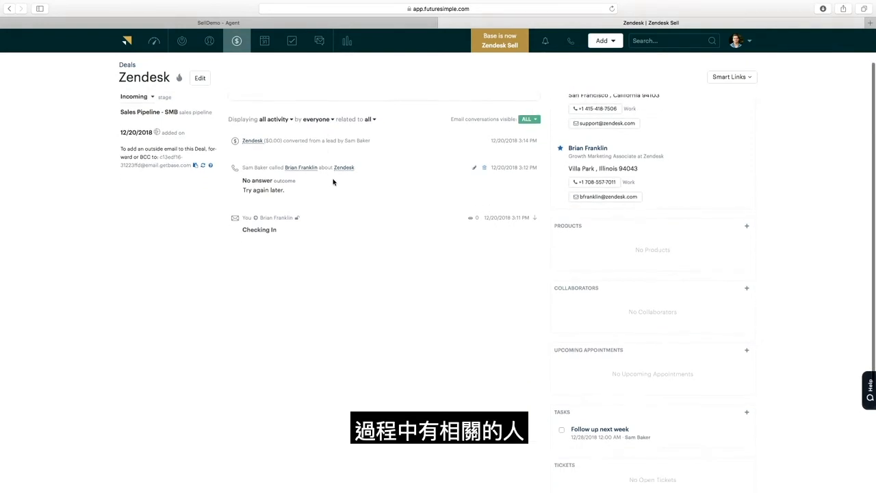
{"action": "scroll", "coordinate": [338, 189], "scroll_direction": "down", "scroll_amount": 3}
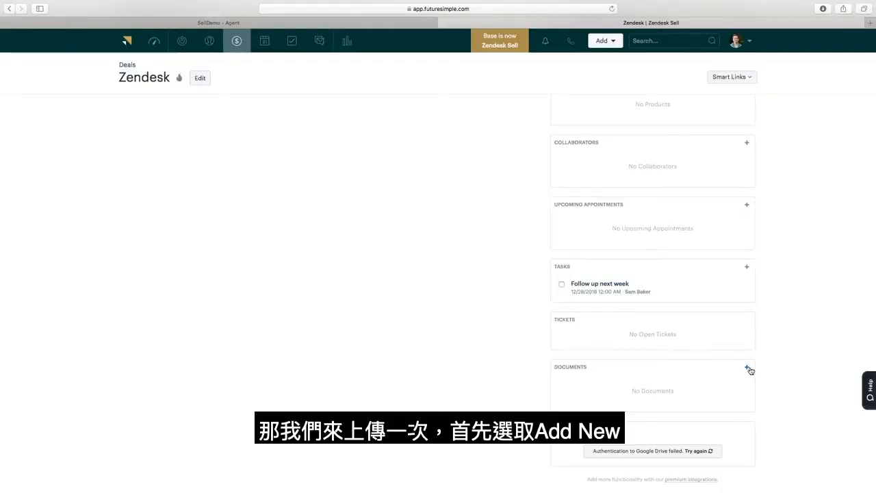
{"action": "left_click", "coordinate": [746, 368]}
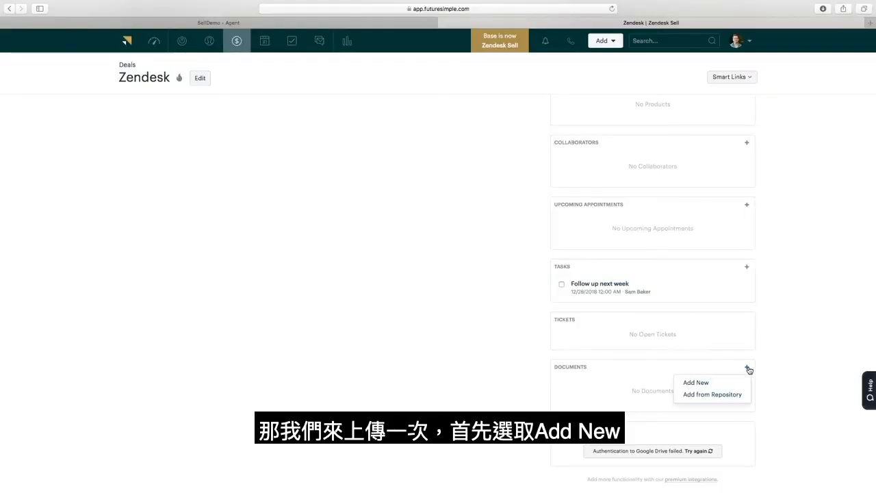
{"action": "left_click", "coordinate": [698, 384]}
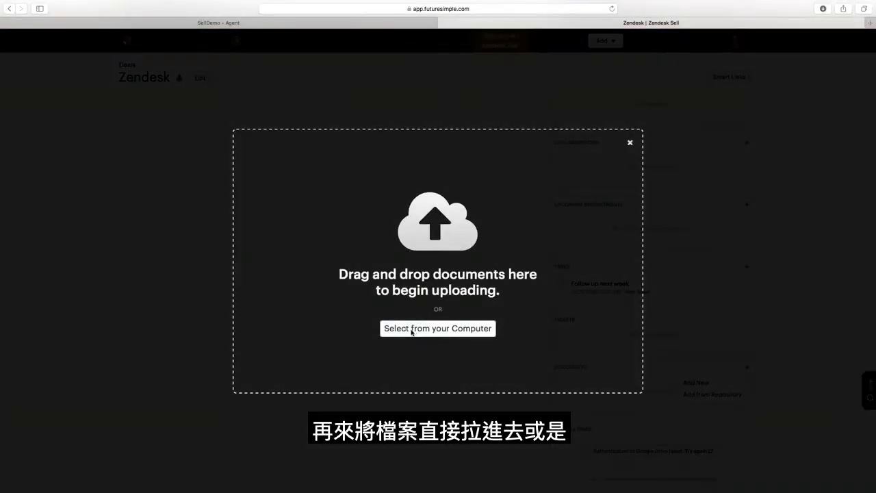
{"action": "left_click", "coordinate": [412, 329]}
{"action": "left_click", "coordinate": [376, 52]}
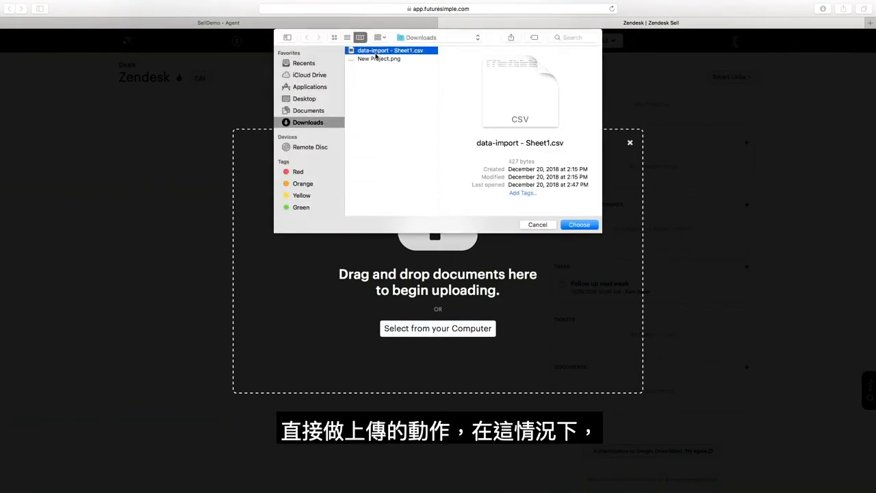
{"action": "left_click", "coordinate": [373, 60]}
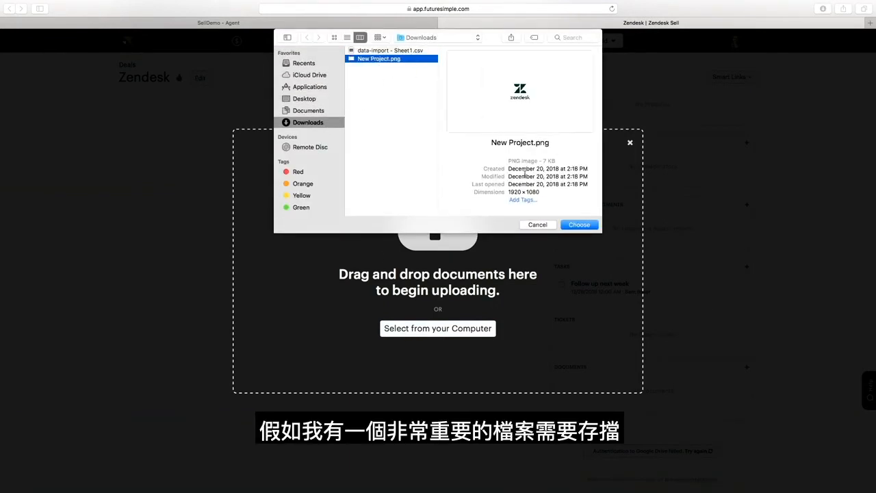
{"action": "left_click", "coordinate": [585, 227]}
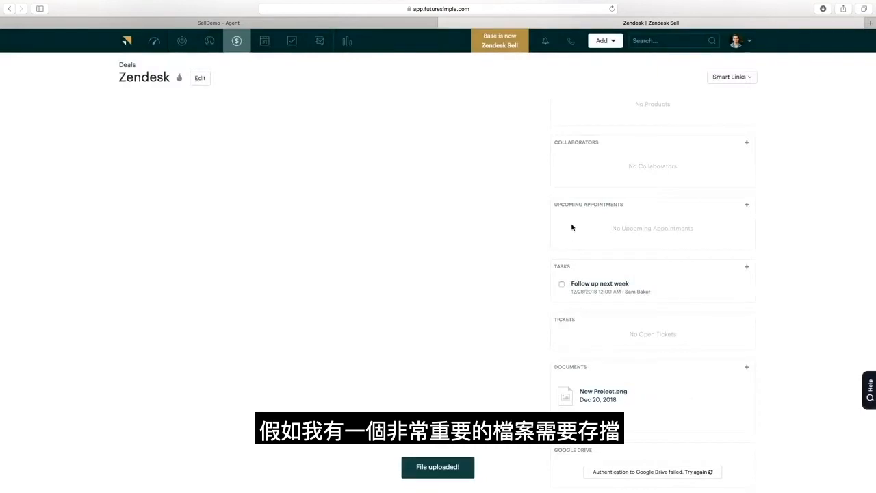
Step: Review the deal's Tickets section, switch to Zendesk Support and open the unsolved ticket "How do I access my account?"
{"action": "scroll", "coordinate": [366, 212], "scroll_direction": "up", "scroll_amount": 1}
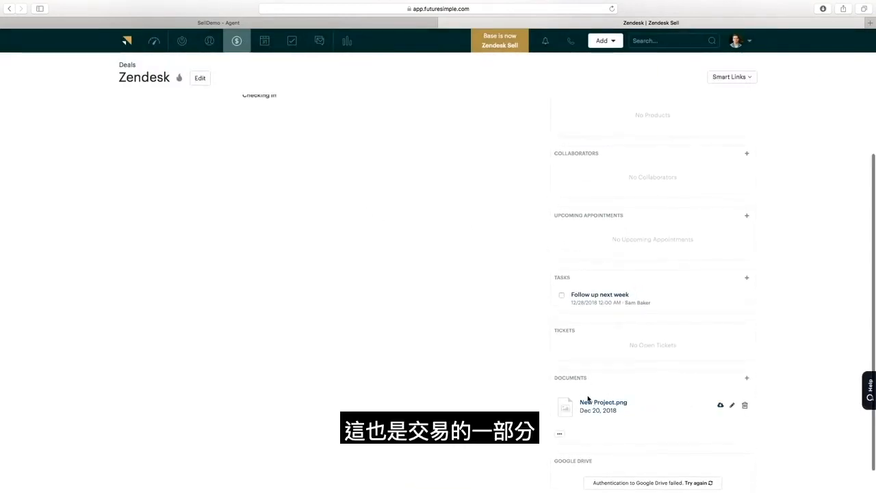
{"action": "scroll", "coordinate": [475, 391], "scroll_direction": "up", "scroll_amount": 5}
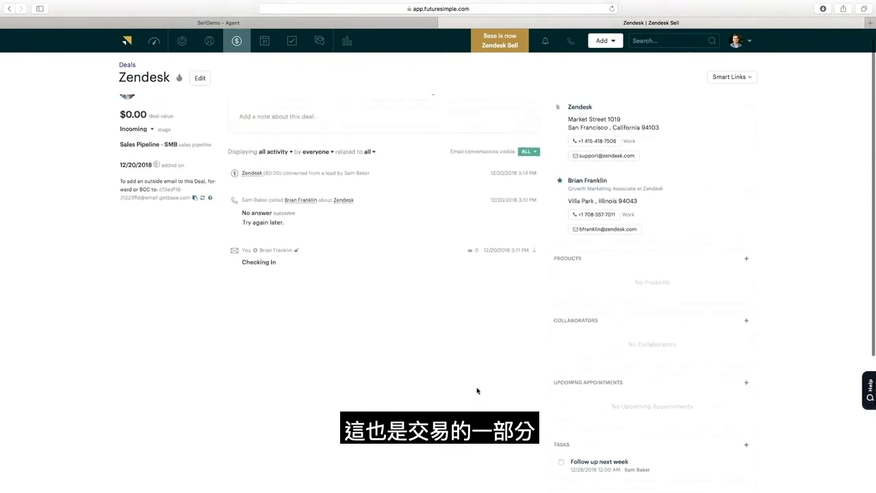
{"action": "scroll", "coordinate": [475, 390], "scroll_direction": "up", "scroll_amount": 1}
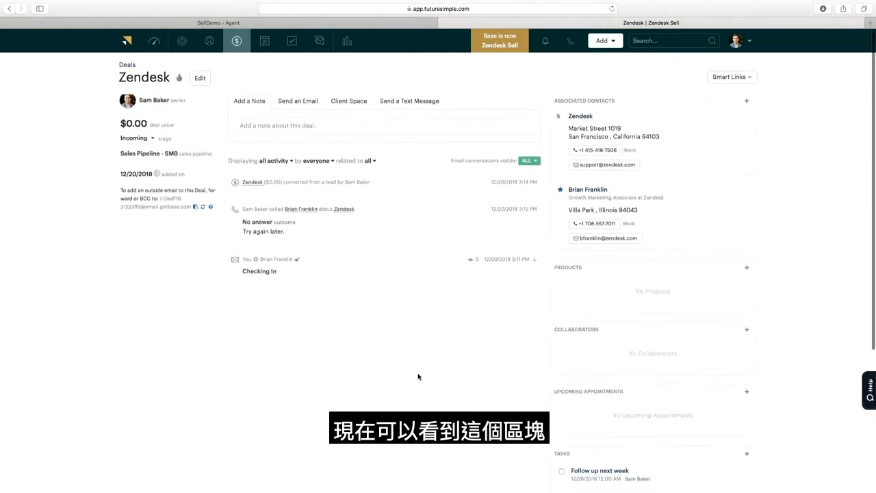
{"action": "scroll", "coordinate": [417, 377], "scroll_direction": "down", "scroll_amount": 5}
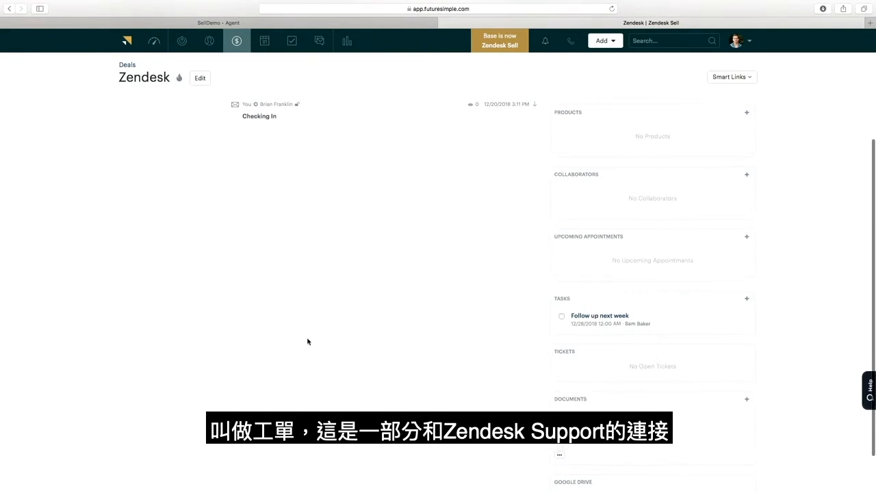
{"action": "scroll", "coordinate": [306, 341], "scroll_direction": "up", "scroll_amount": 5}
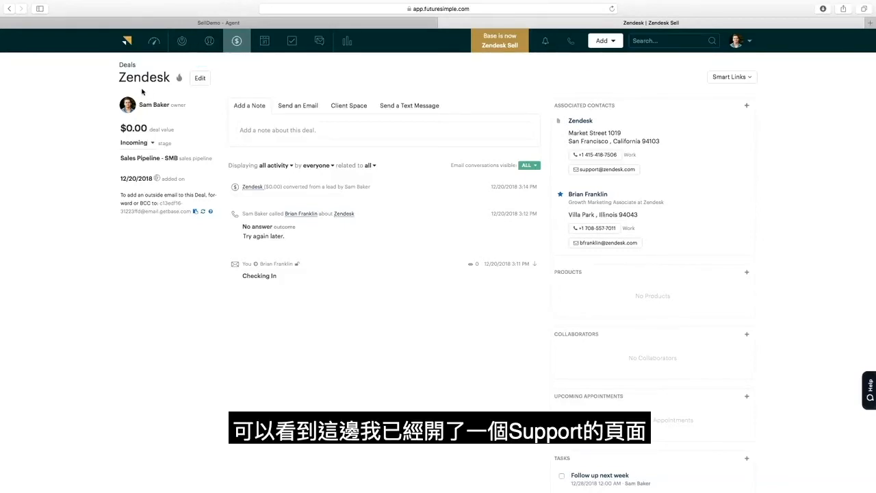
{"action": "left_click", "coordinate": [223, 24]}
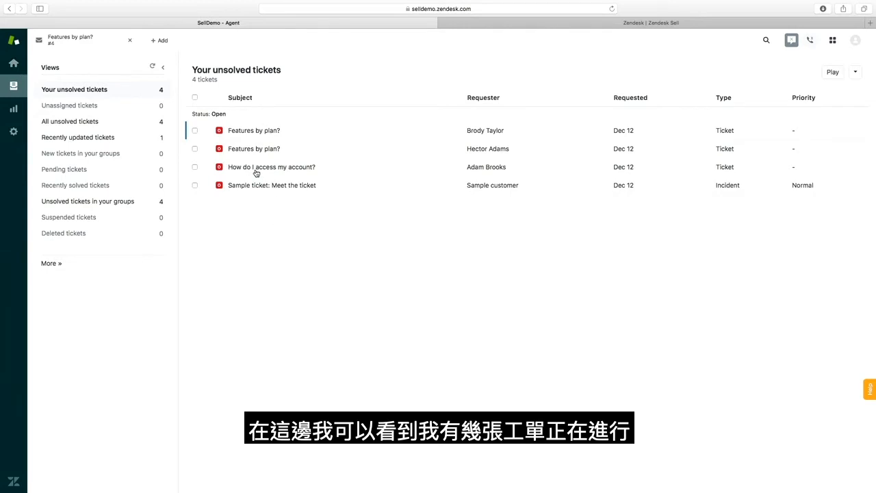
{"action": "left_click", "coordinate": [284, 171]}
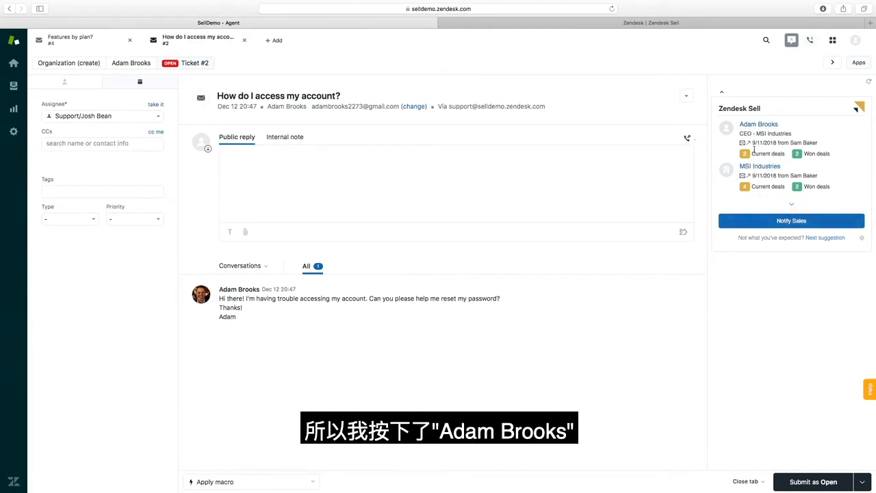
Step: Open the ticket requester's contact in Zendesk Sell, view the details of the linked ticket, and close them
{"action": "left_click", "coordinate": [756, 126]}
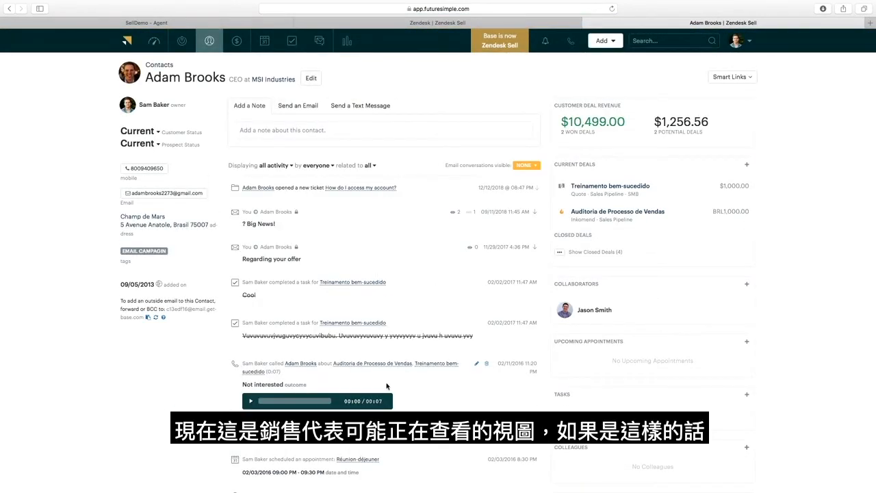
{"action": "scroll", "coordinate": [393, 380], "scroll_direction": "down", "scroll_amount": 8}
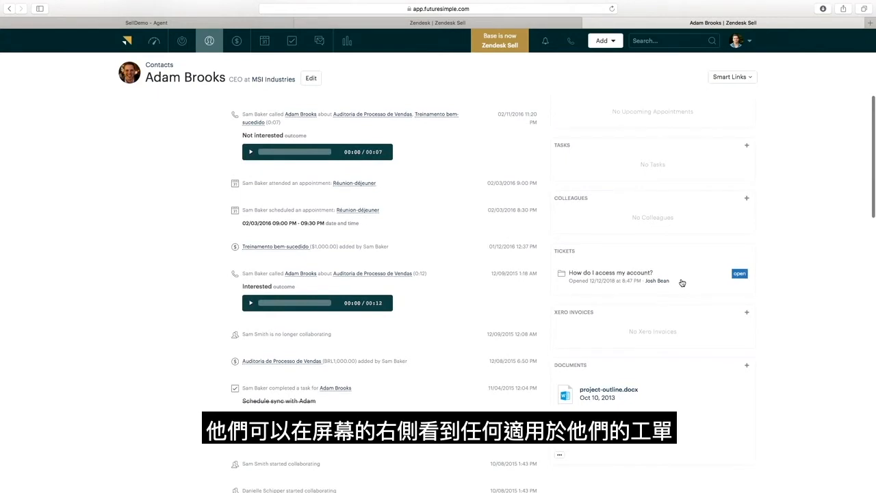
{"action": "left_click", "coordinate": [662, 286]}
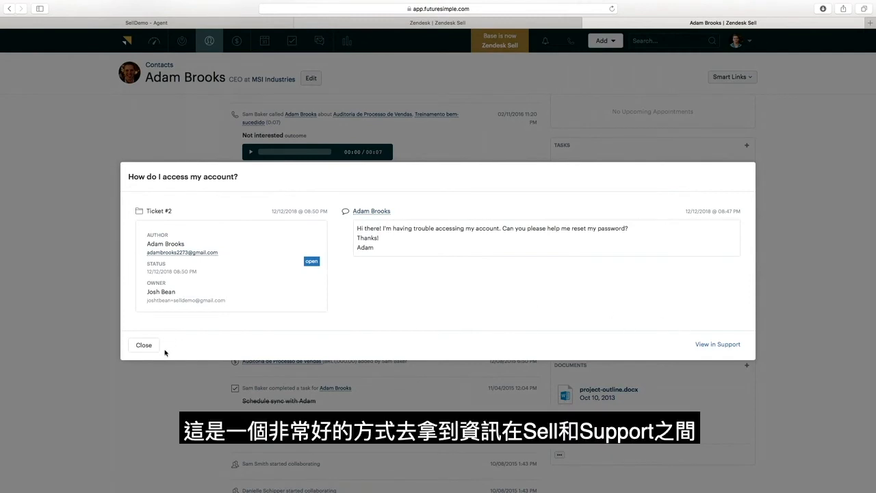
{"action": "left_click", "coordinate": [143, 345]}
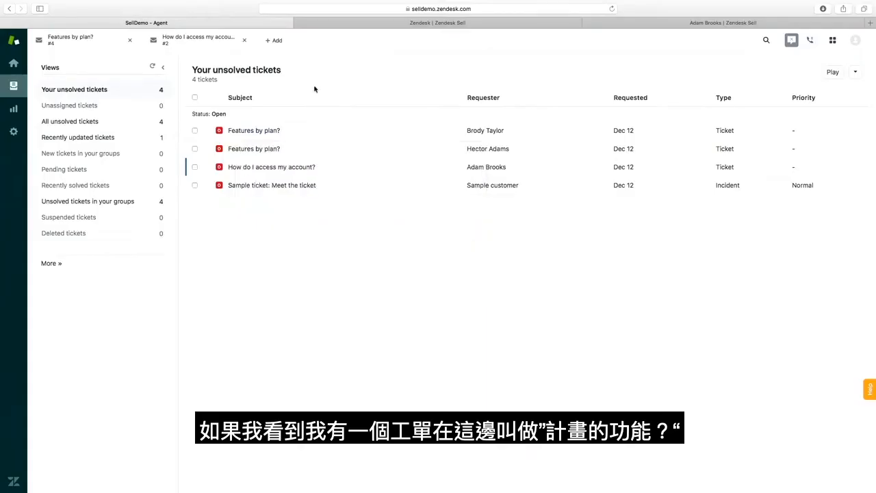
Step: Return to Zendesk Support, open "Features by plan?" ticket #4, and notify sales with the note "Looks like someone interested in buying!"
{"action": "left_click", "coordinate": [248, 130]}
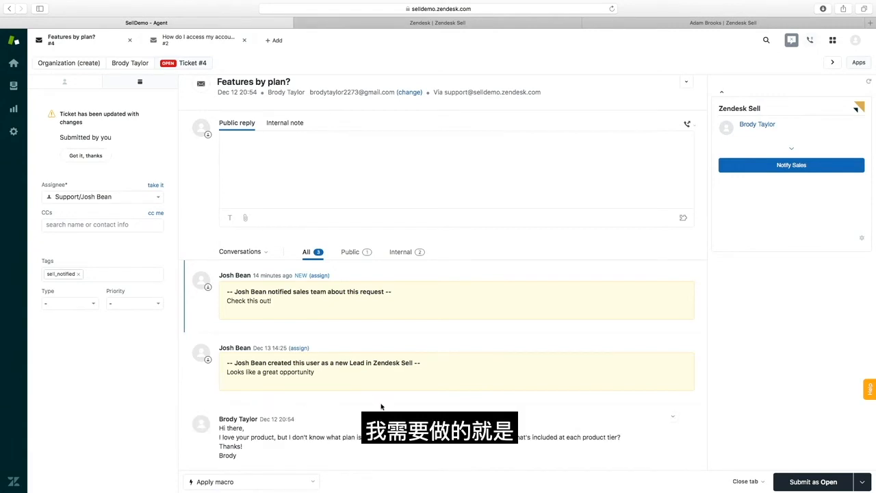
{"action": "left_click", "coordinate": [791, 167]}
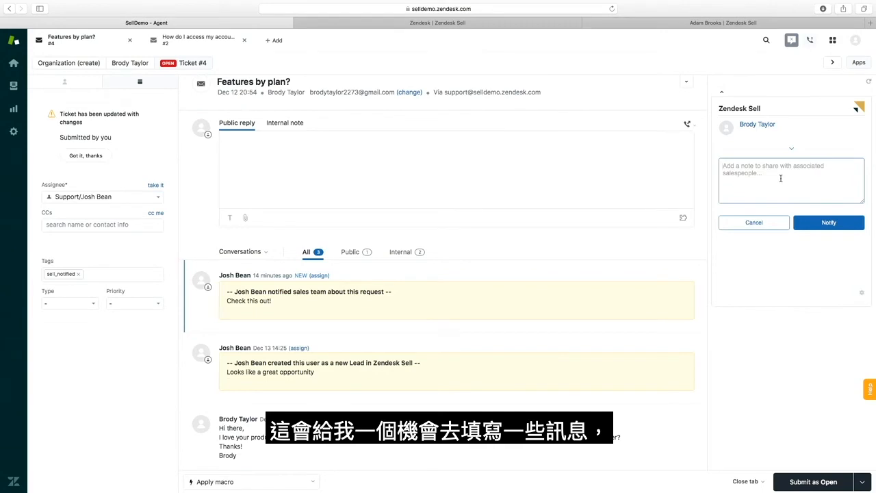
{"action": "type", "text": "Looks like someone interested in buying!"}
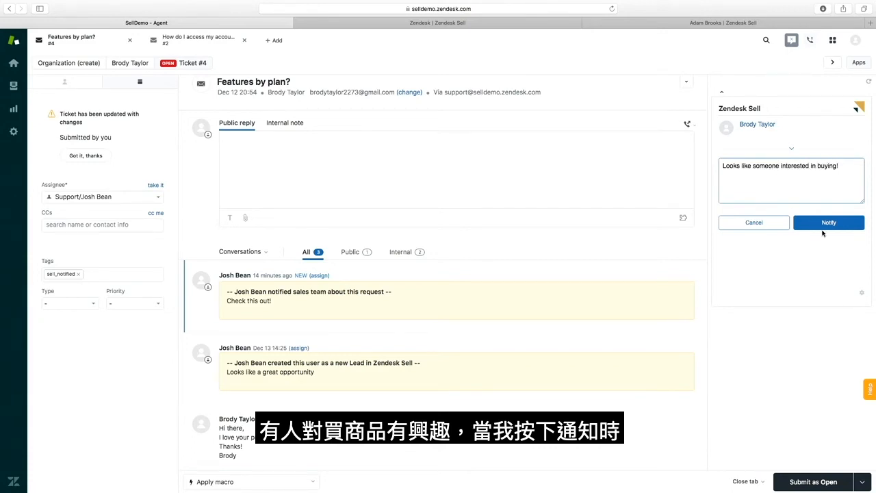
{"action": "left_click", "coordinate": [828, 223]}
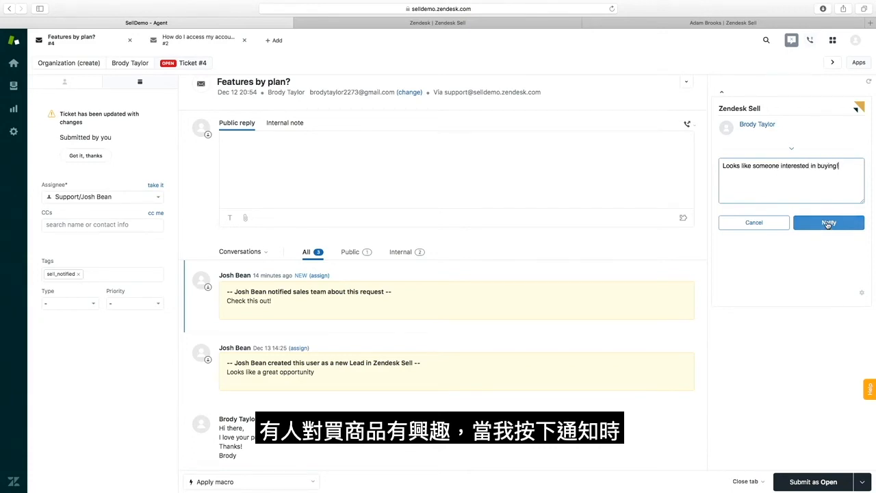